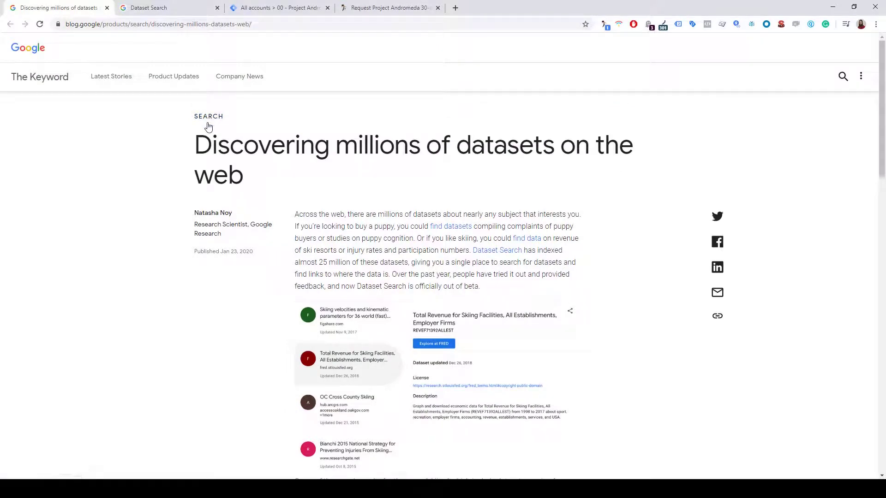
# Skim The Keyword's dataset discovery post, then switch to the Dataset Search home page tab.
pyautogui.scroll(-1, 249, 153)
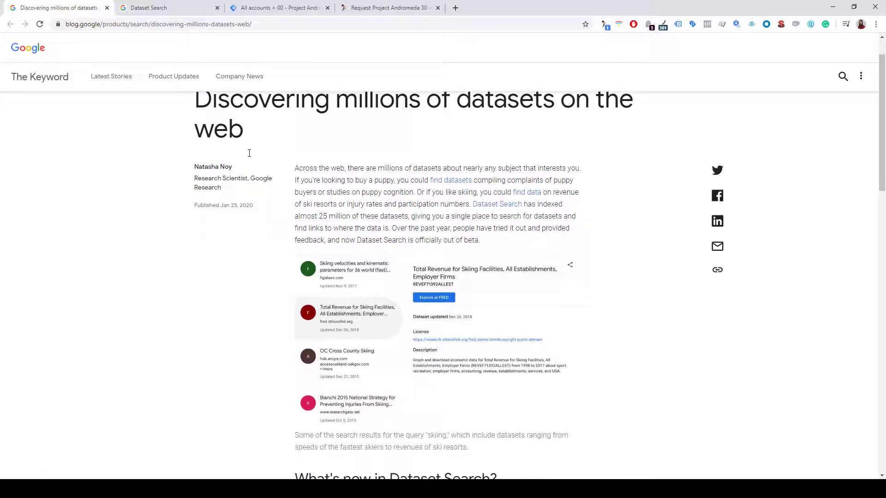
pyautogui.scroll(-2, 248, 157)
pyautogui.click(139, 7)
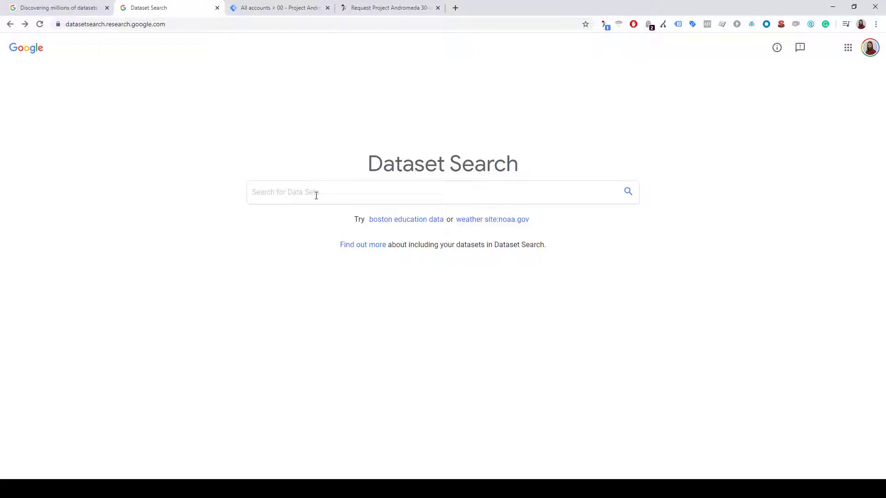
# Search 'education', browse the top results, and open World Bank's Education Statistics details.
pyautogui.write('education')
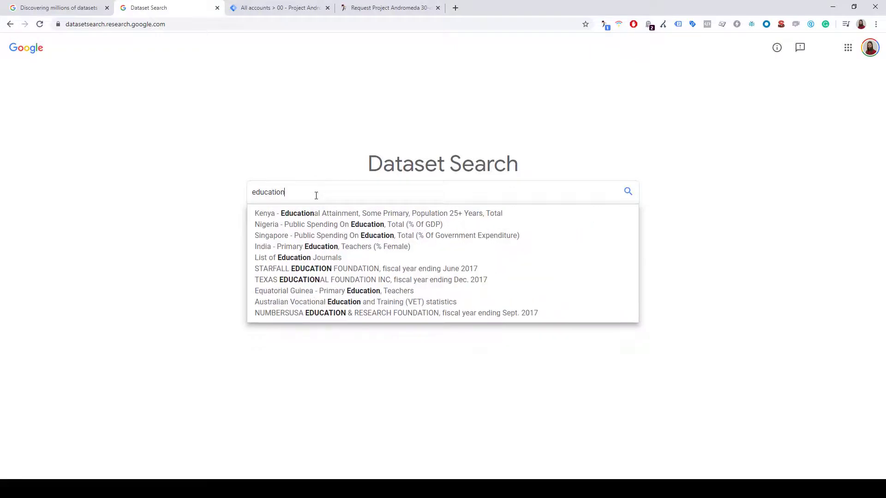
pyautogui.press('Return')
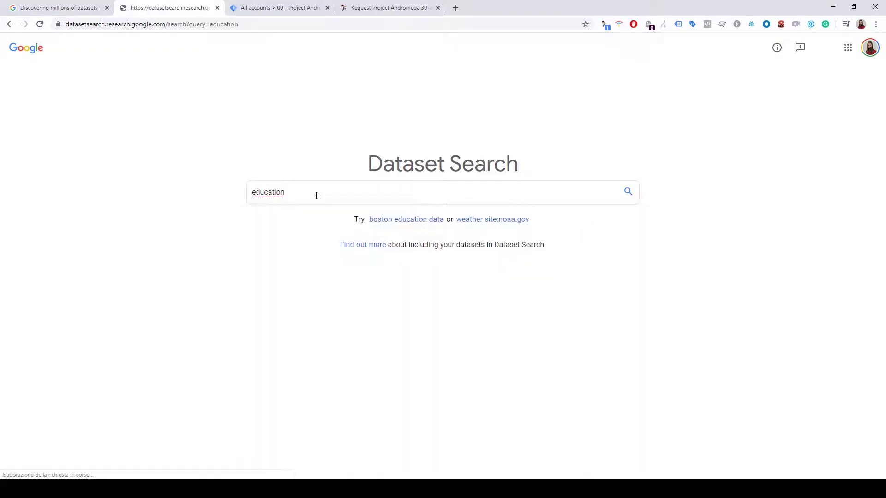
pyautogui.click(131, 220)
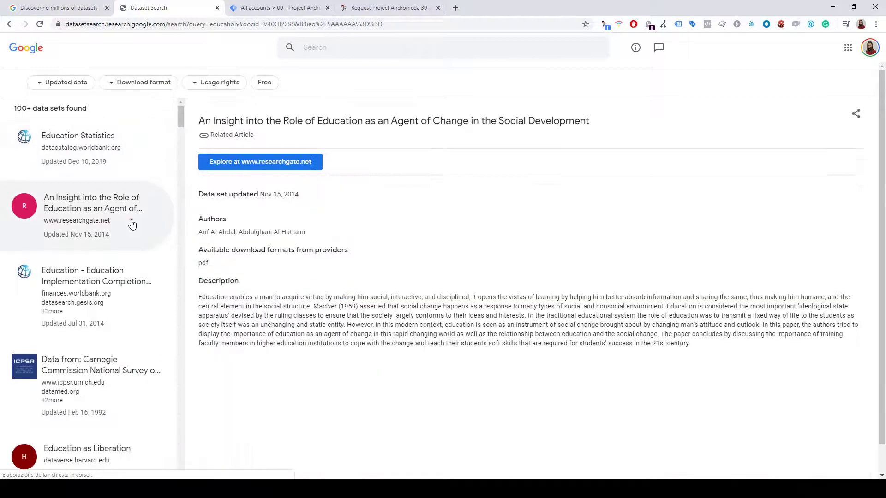
pyautogui.click(124, 291)
pyautogui.click(103, 135)
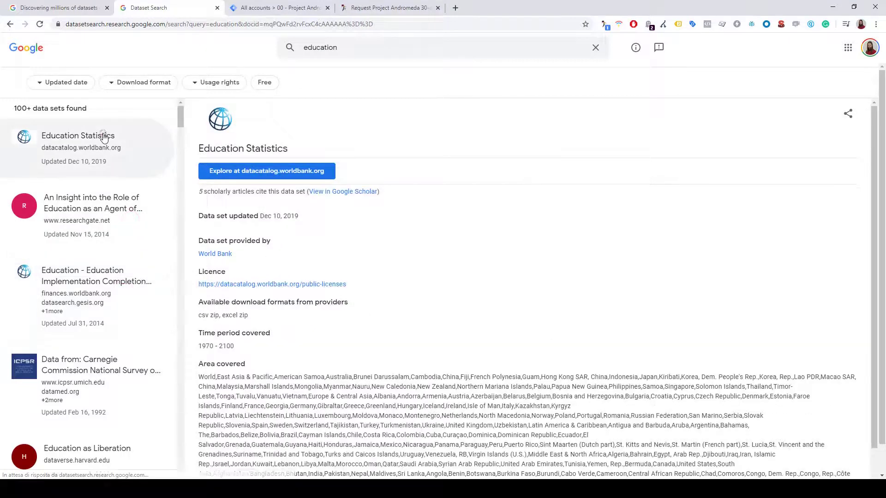
# Identify the page's GTM container with Project Andromeda and inspect its data layer events.
pyautogui.click(608, 27)
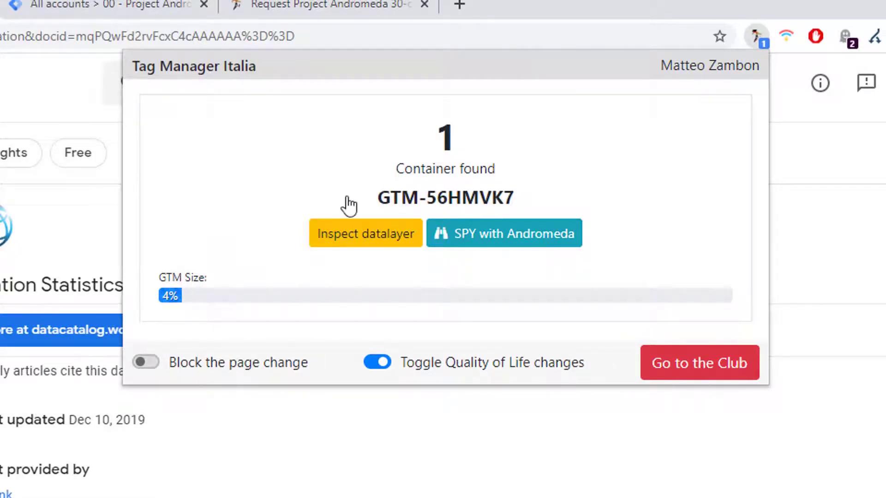
pyautogui.click(370, 239)
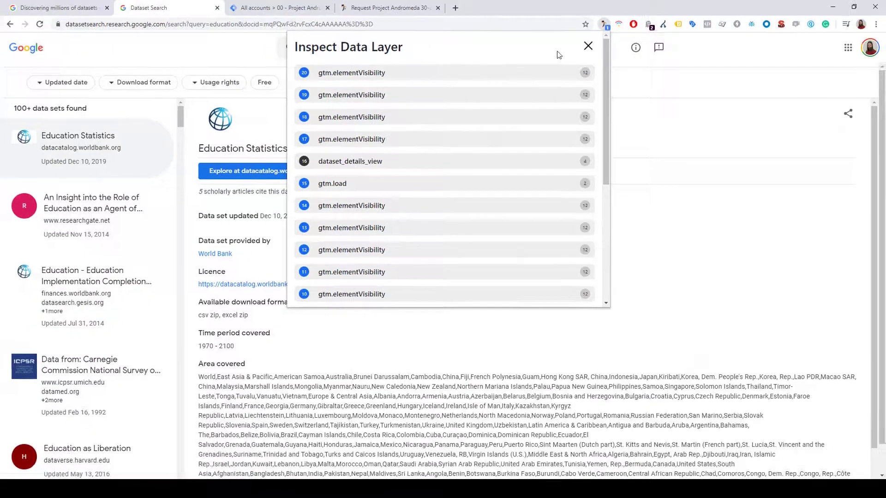
pyautogui.click(701, 74)
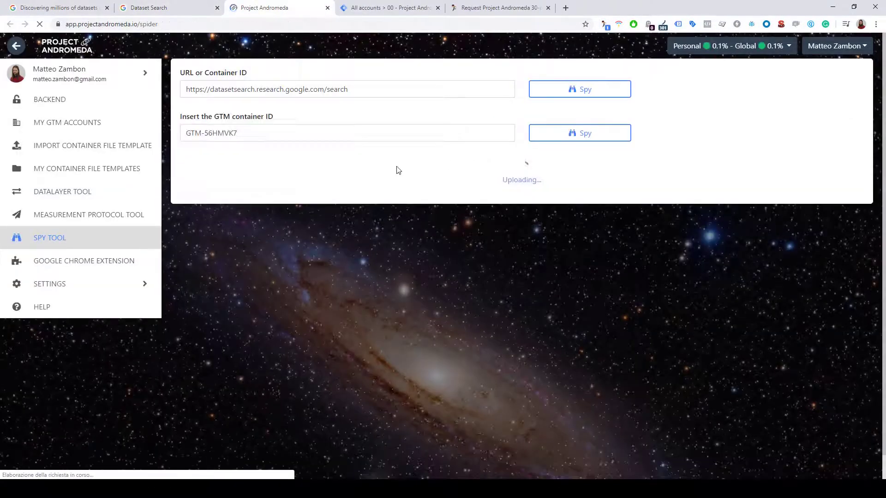
# Review the GTM-56HMVK7 tags, triggers and variables, then save the container as a JSON file.
pyautogui.scroll(-3, 464, 190)
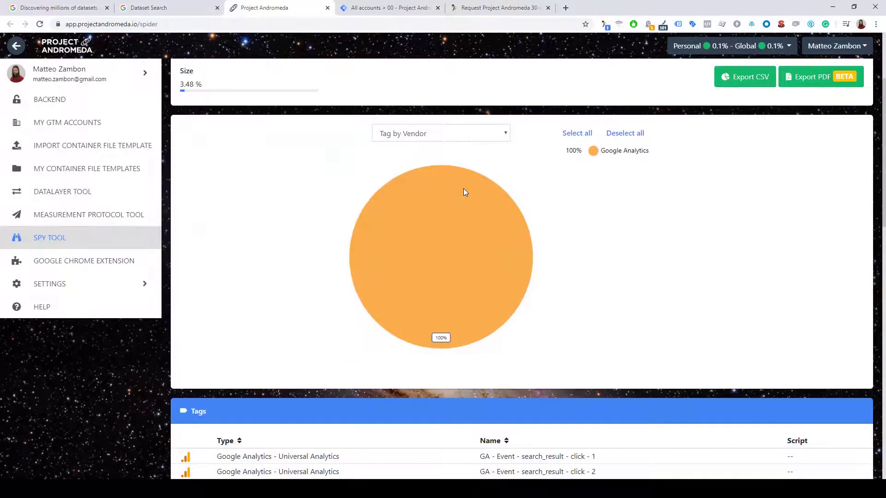
pyautogui.scroll(-5, 463, 188)
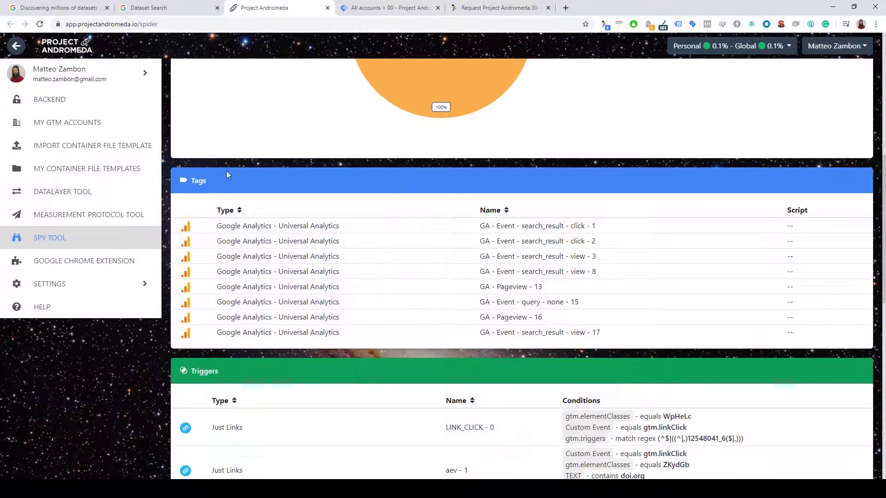
pyautogui.scroll(-5, 227, 172)
pyautogui.scroll(-5, 253, 206)
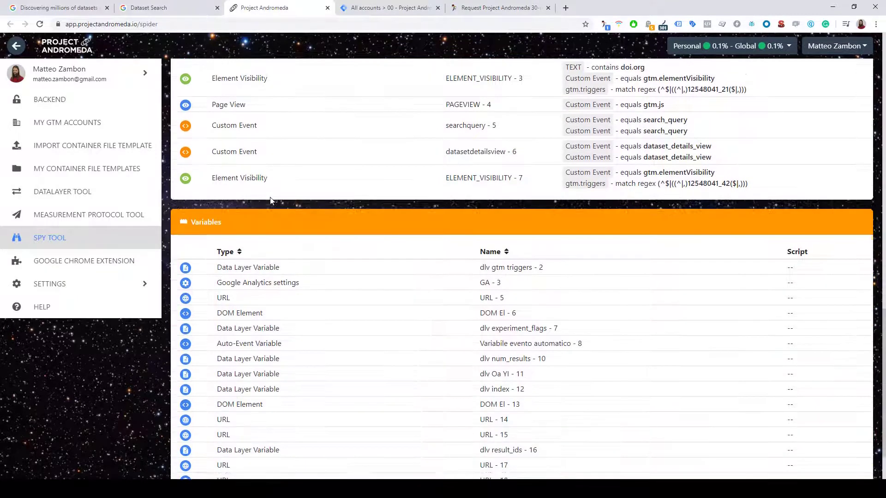
pyautogui.scroll(10, 270, 200)
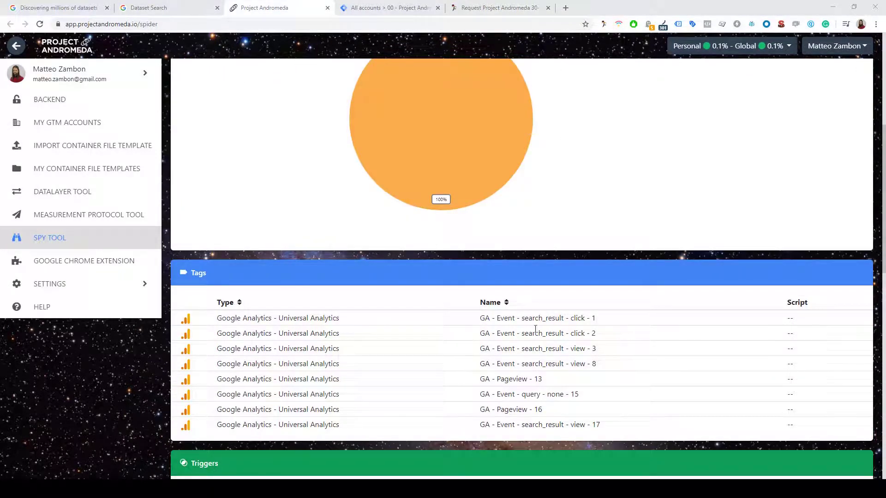
pyautogui.scroll(2, 438, 215)
pyautogui.scroll(4, 487, 370)
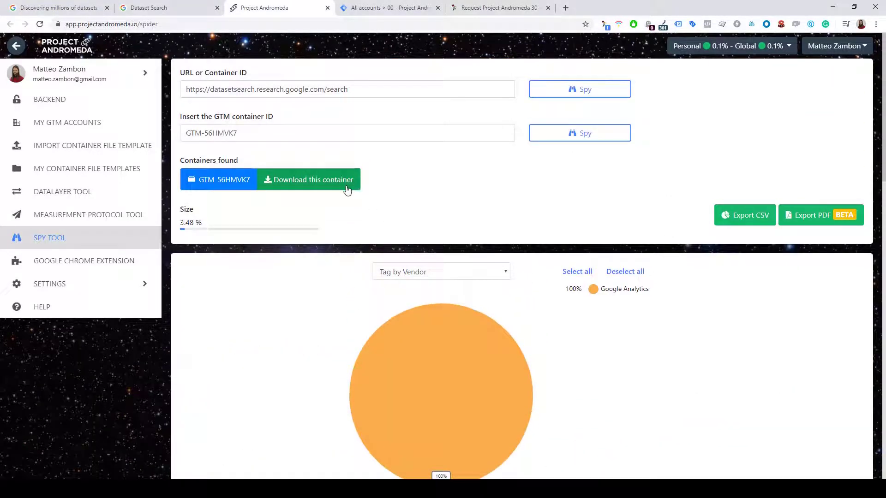
pyautogui.click(338, 188)
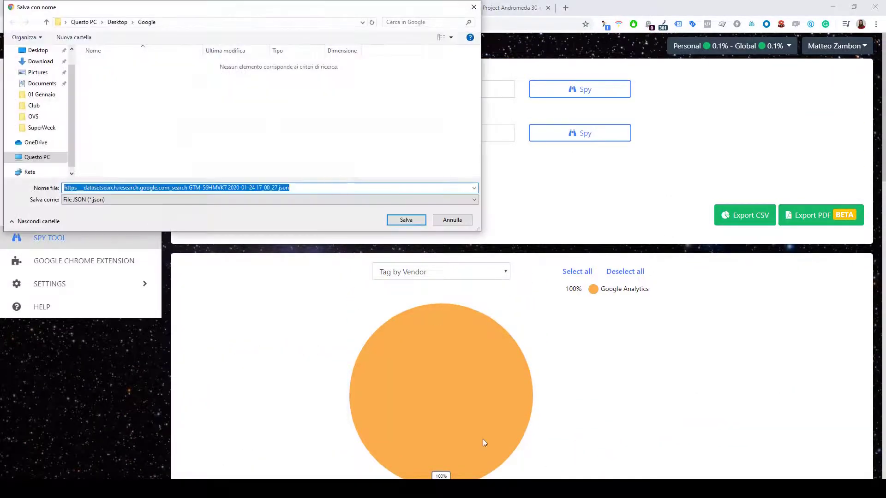
pyautogui.click(407, 223)
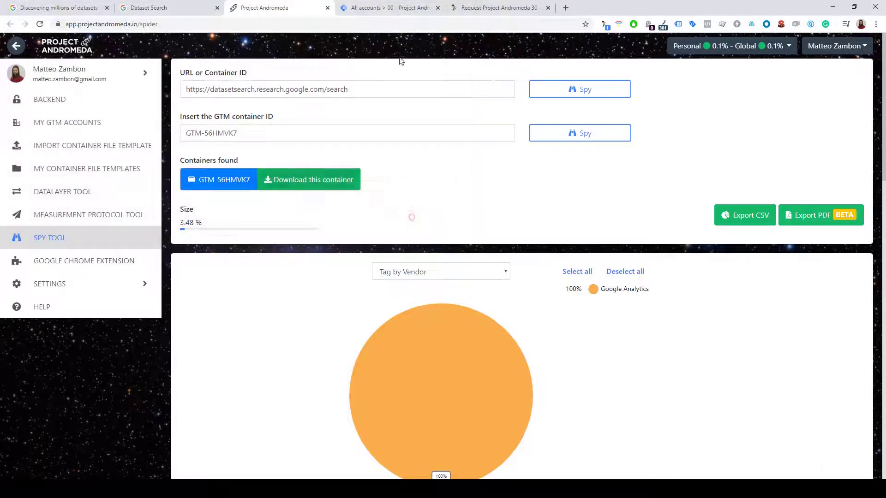
# Start a container import from GTM Admin using the downloaded GTM-56HMVK7 JSON file.
pyautogui.click(398, 10)
pyautogui.click(114, 72)
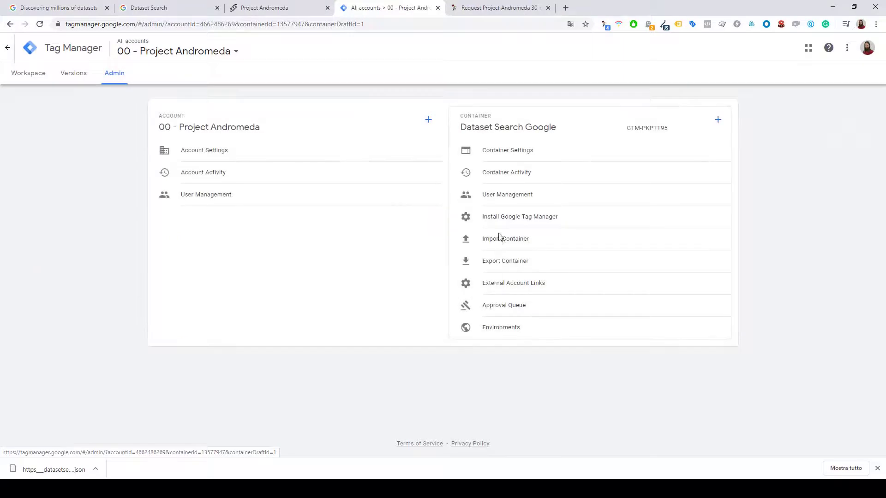
pyautogui.click(508, 241)
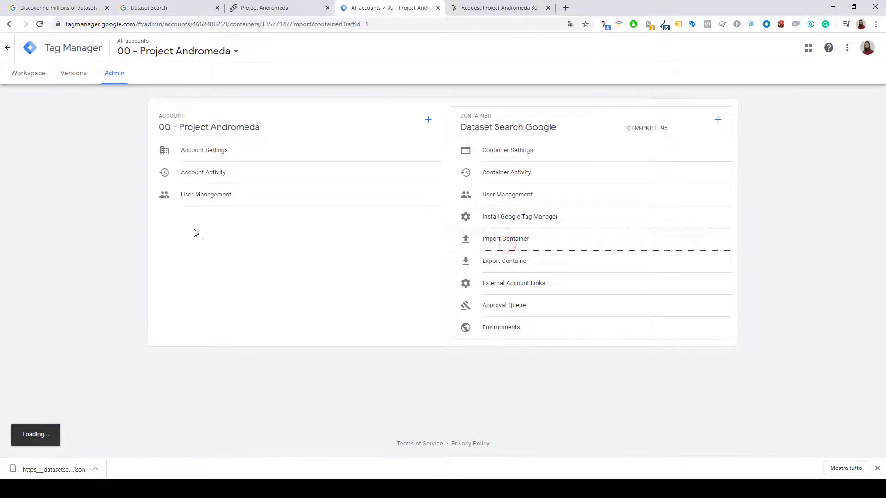
pyautogui.click(222, 177)
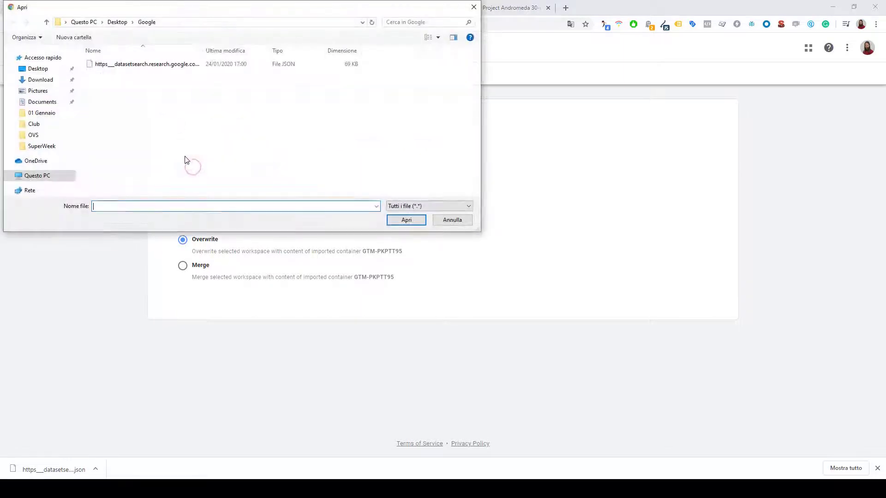
pyautogui.doubleClick(169, 66)
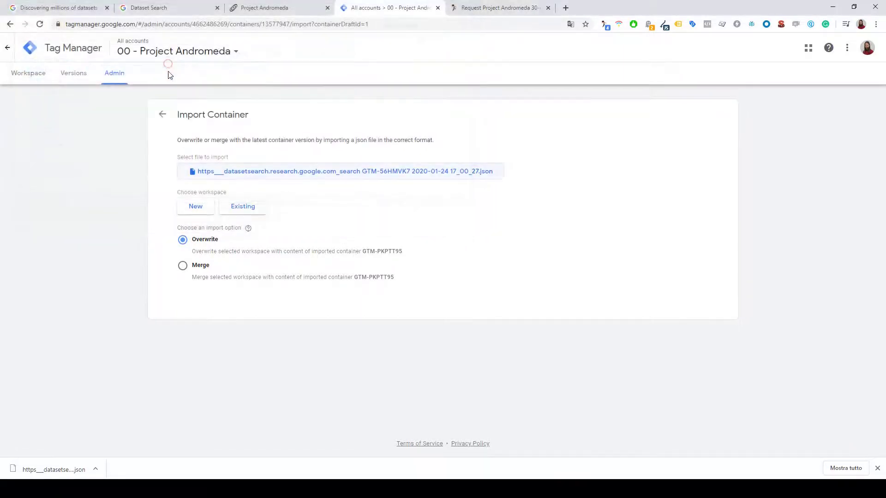
# Import into the existing Default Workspace with Overwrite and check the eight imported tags.
pyautogui.click(252, 211)
pyautogui.click(267, 90)
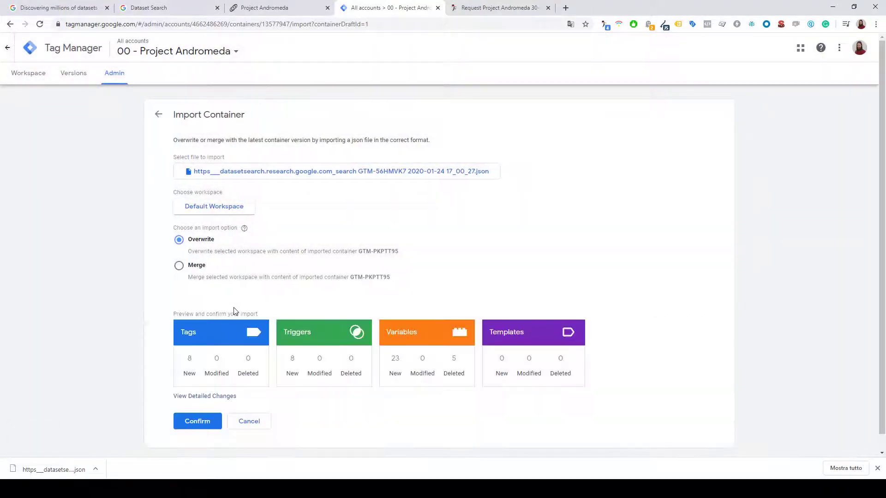
pyautogui.scroll(-1, 231, 312)
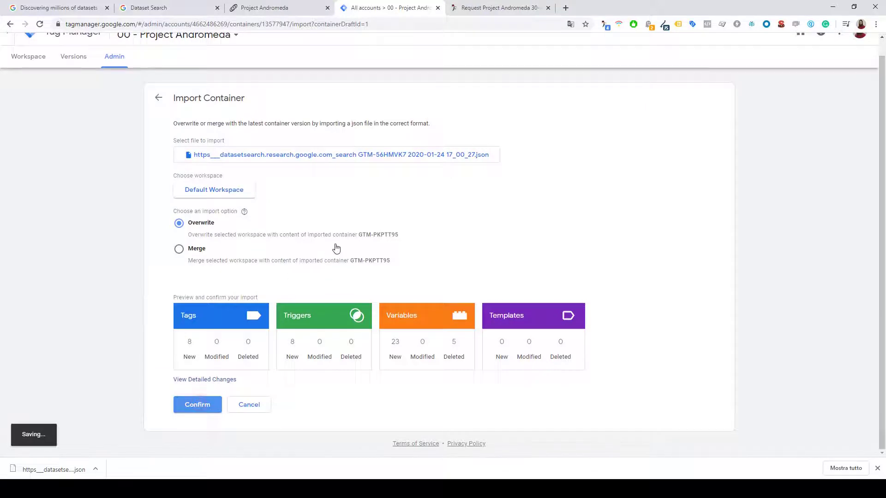
pyautogui.press('Return')
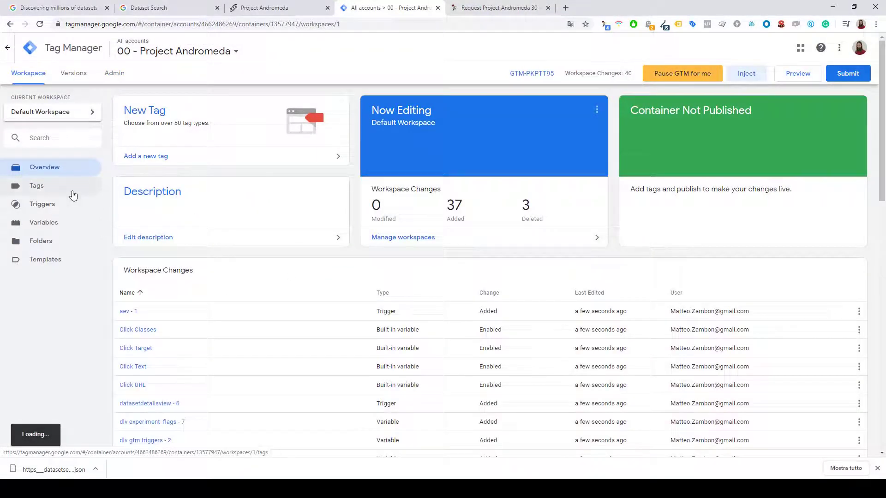
pyautogui.click(72, 194)
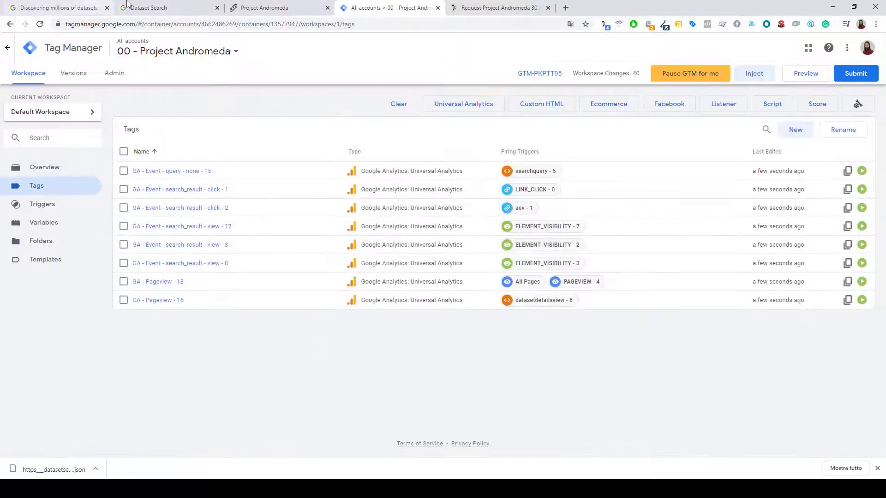
pyautogui.click(146, 8)
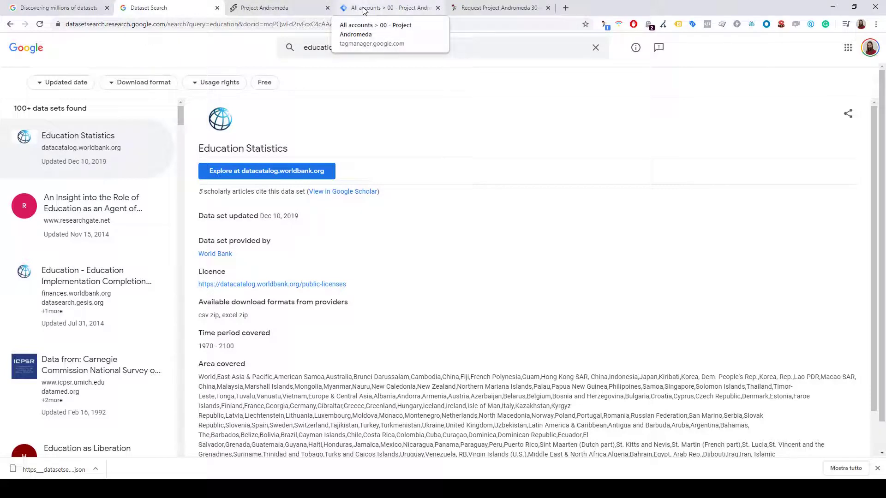
# Copy the datasetsearch.research.google.com domain from the Dataset Search address bar.
pyautogui.click(387, 13)
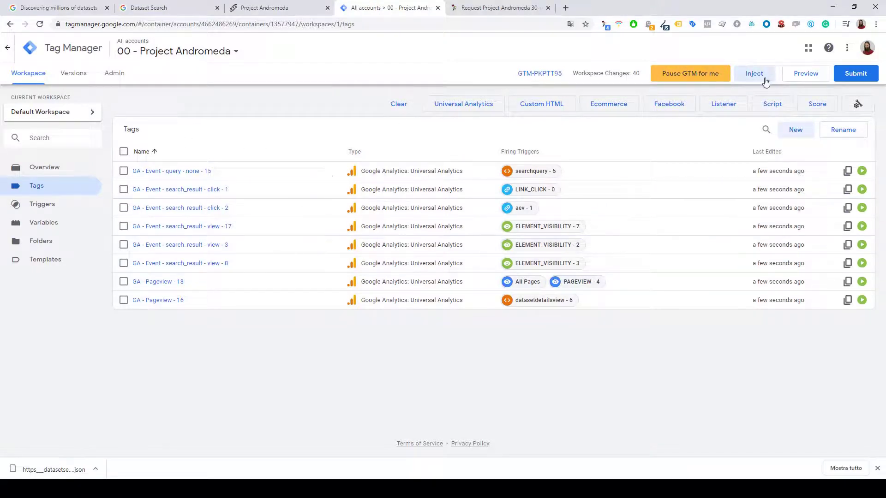
pyautogui.click(190, 10)
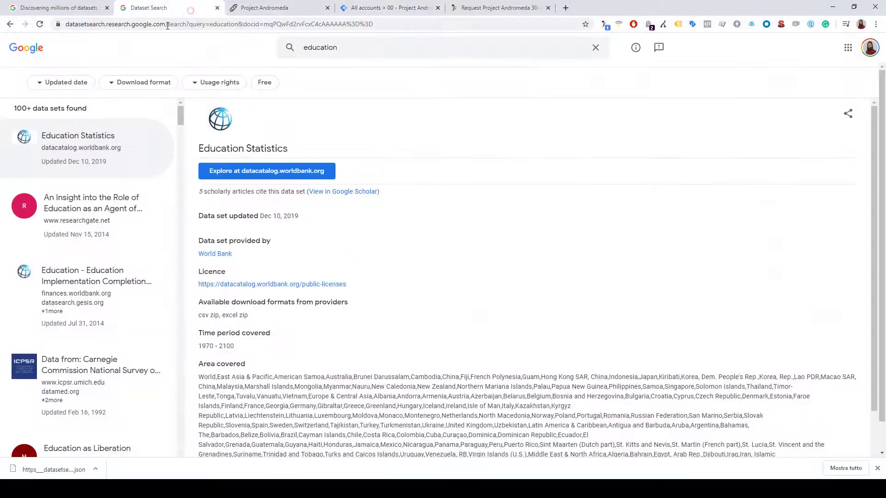
pyautogui.click(164, 26)
pyautogui.moveTo(187, 24); pyautogui.dragTo(65, 24)
pyautogui.rightClick(82, 26)
pyautogui.click(119, 89)
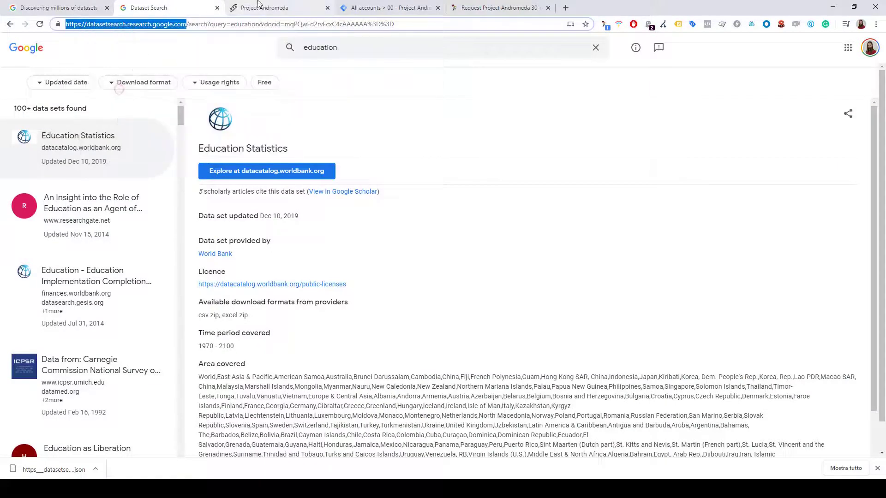
# Enable injection of container GTM-PKPTT95 on that domain and preview Default Workspace.
pyautogui.click(387, 10)
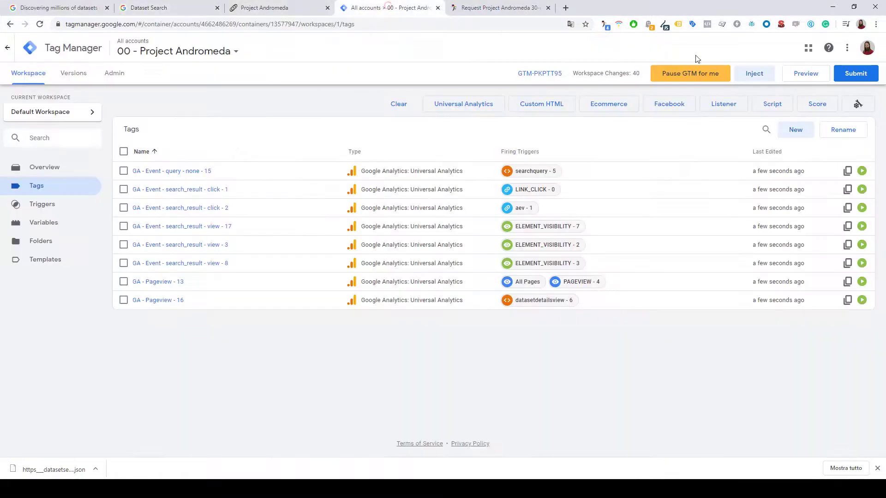
pyautogui.click(754, 77)
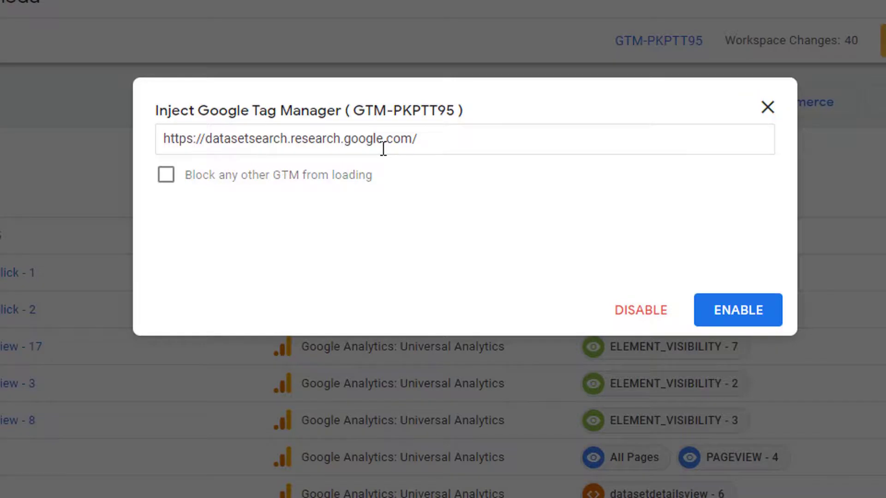
pyautogui.click(738, 310)
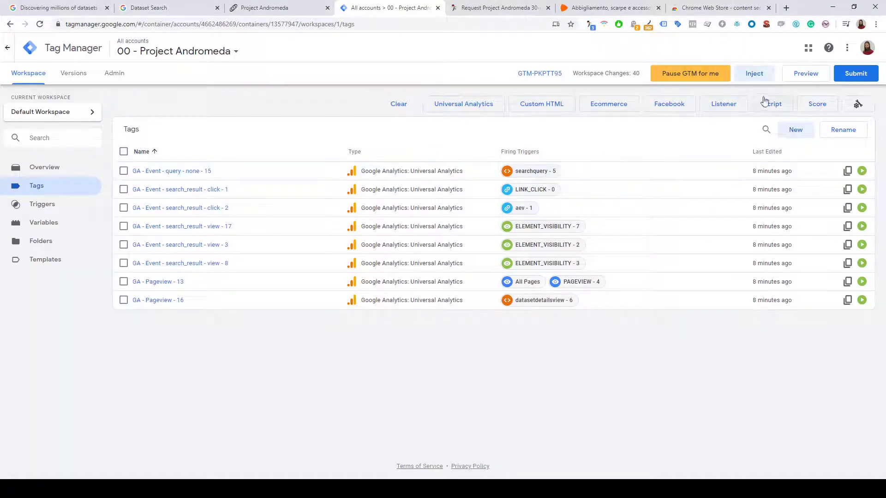
pyautogui.click(804, 74)
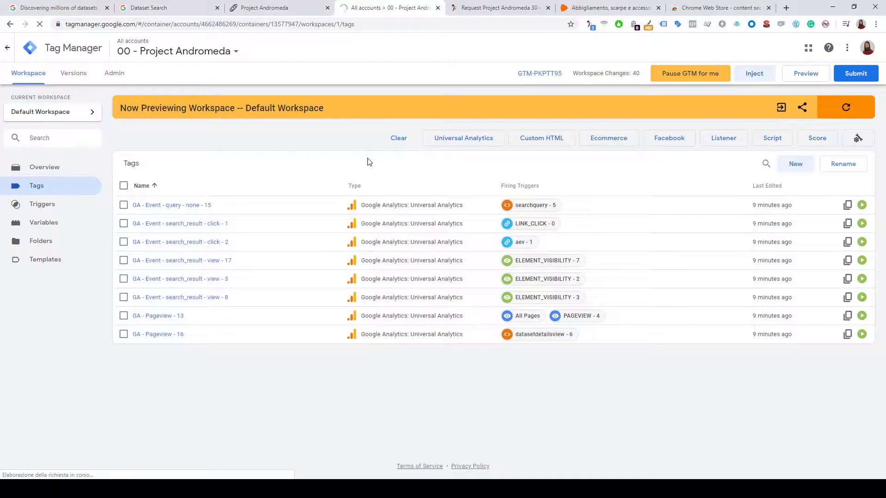
# Reload Dataset Search in preview mode and enlarge the Tag Manager debug panel.
pyautogui.click(187, 7)
pyautogui.click(139, 24)
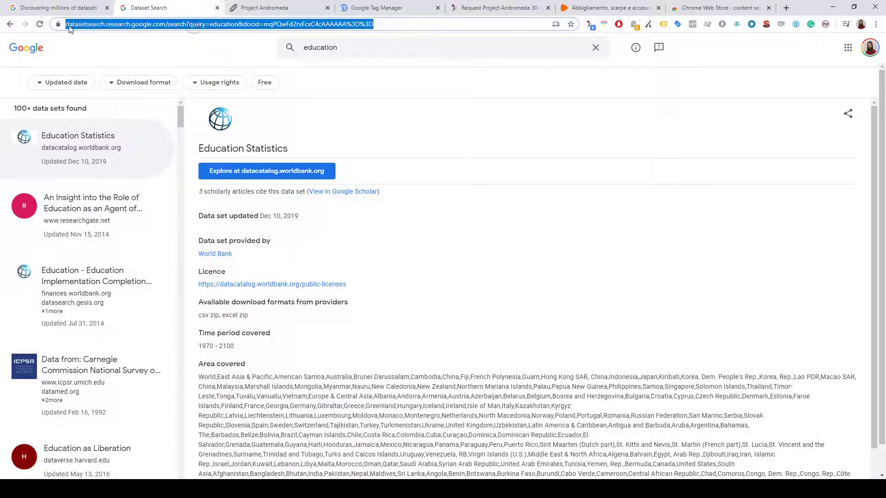
pyautogui.press('Return')
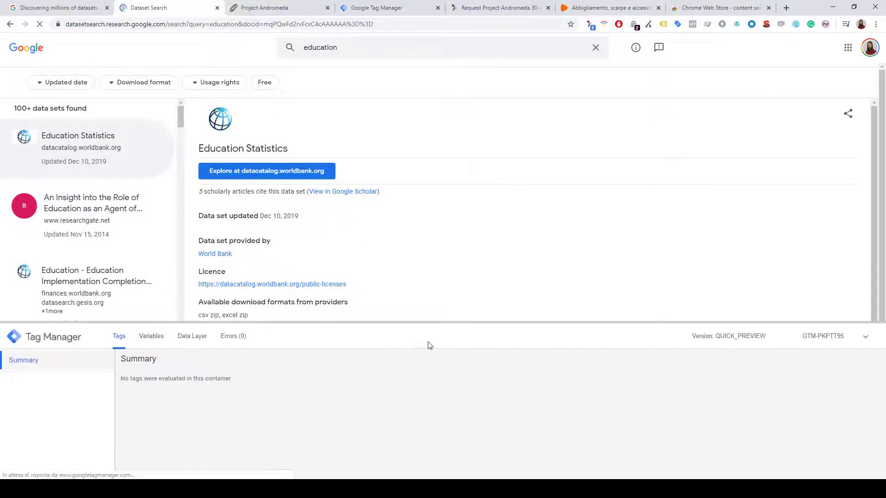
pyautogui.moveTo(468, 322); pyautogui.dragTo(452, 255)
pyautogui.scroll(-3, 94, 390)
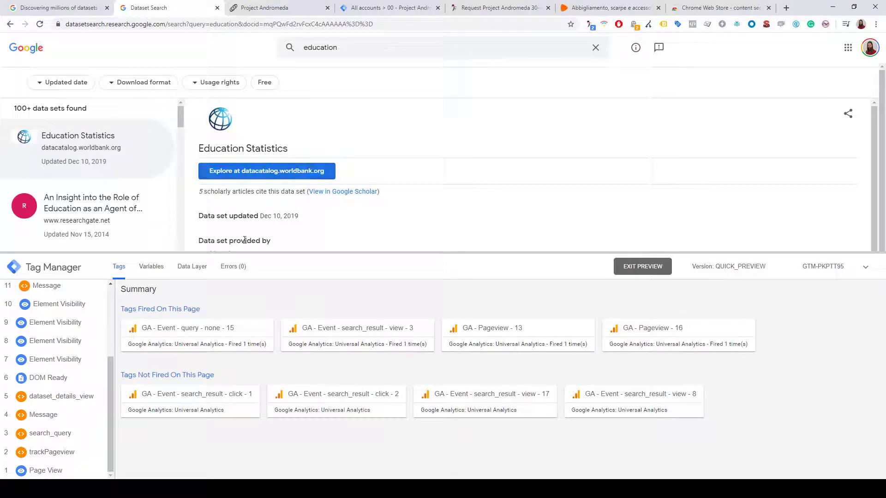
pyautogui.scroll(-1, 131, 183)
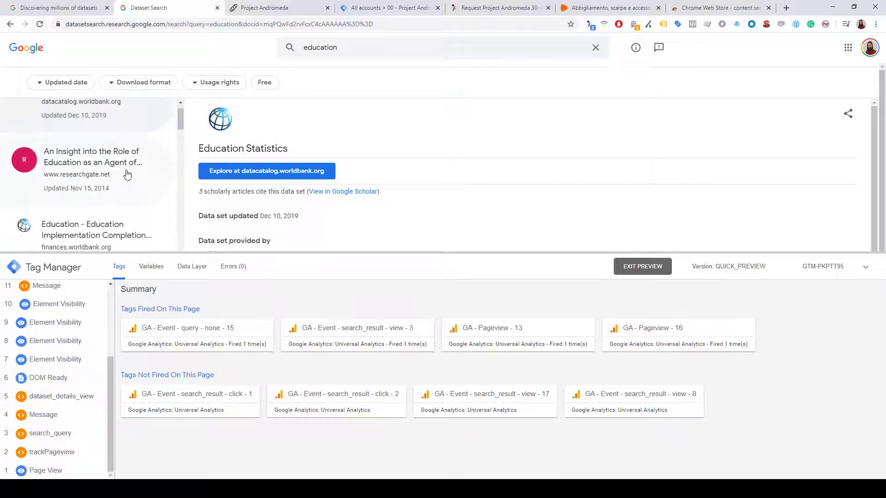
# Open the second education result and check the GA - Pageview - 16 tag fired on dataset_details_view.
pyautogui.click(128, 168)
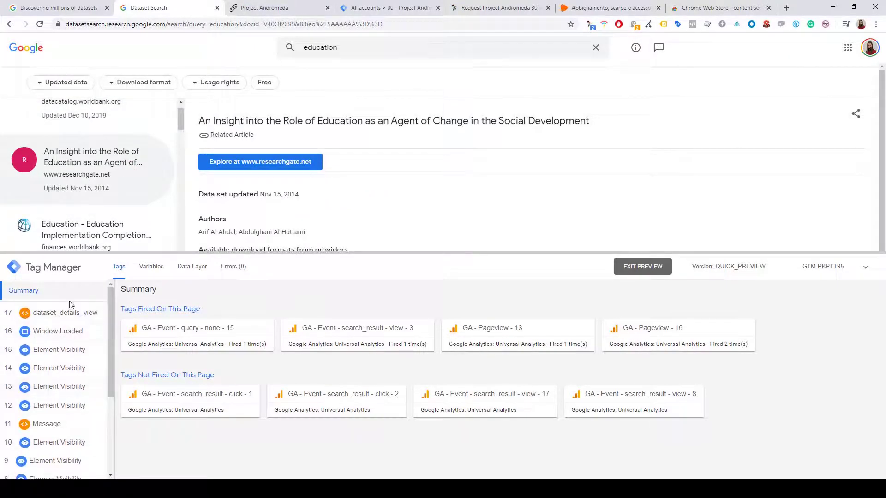
pyautogui.click(69, 313)
pyautogui.click(172, 331)
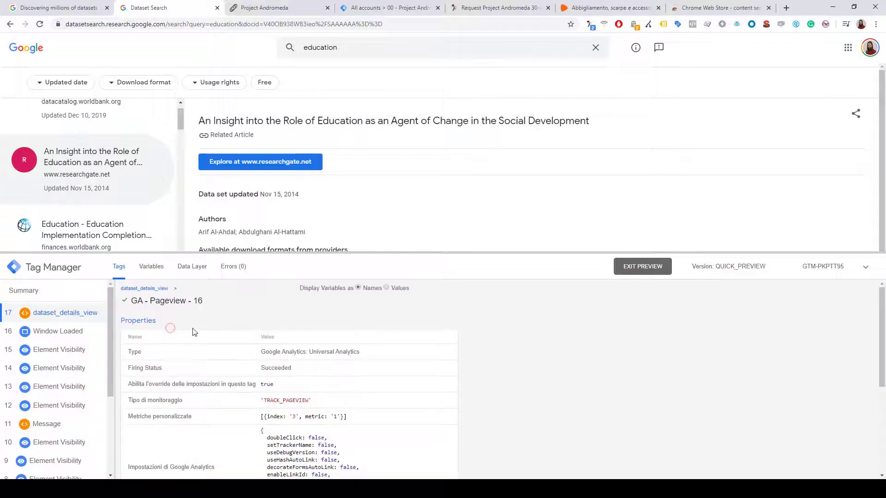
pyautogui.scroll(-3, 207, 337)
pyautogui.click(291, 424)
pyautogui.scroll(-2, 297, 407)
pyautogui.scroll(3, 298, 405)
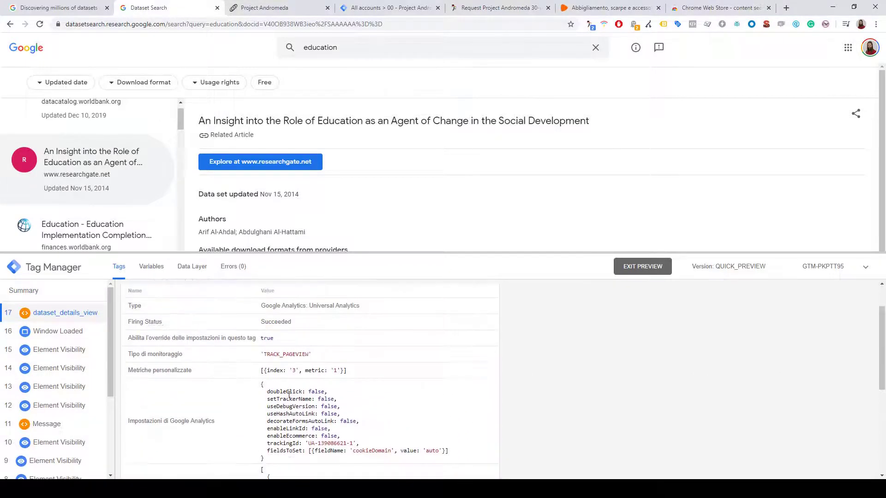
pyautogui.scroll(-1, 290, 396)
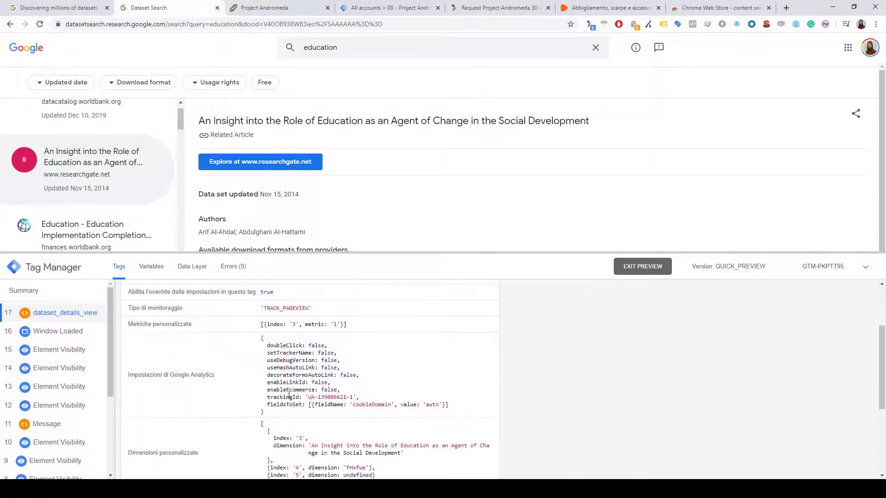
pyautogui.scroll(-1, 289, 396)
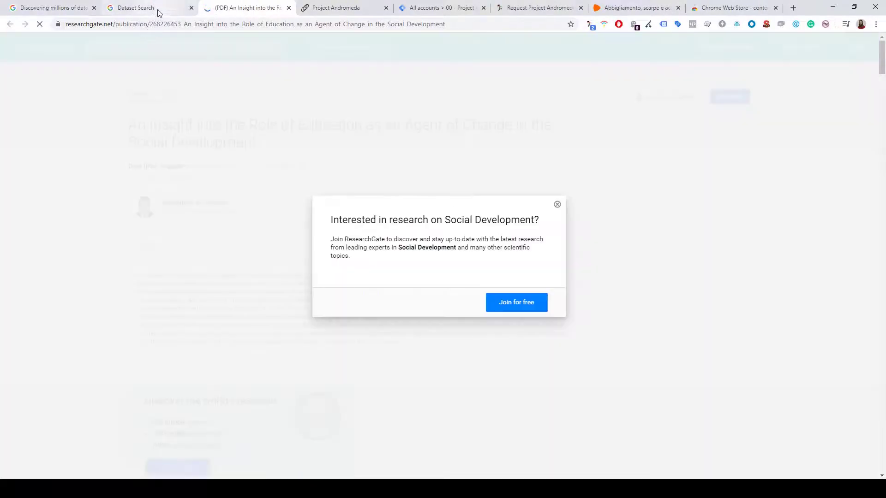
# Confirm the search_result click tag fired on the Link Click event, then go to Project Andromeda.
pyautogui.click(158, 9)
pyautogui.click(55, 312)
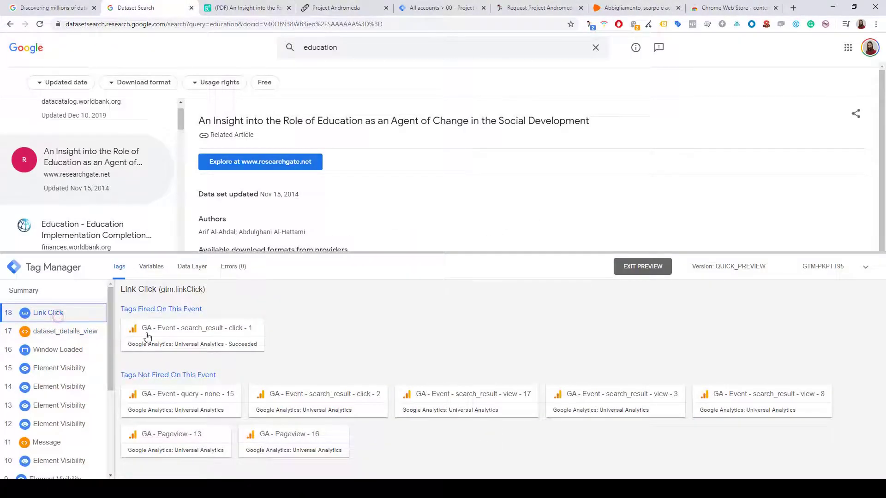
pyautogui.click(208, 336)
pyautogui.scroll(-1, 258, 340)
pyautogui.click(242, 399)
pyautogui.scroll(-5, 256, 399)
pyautogui.scroll(-1, 261, 397)
pyautogui.scroll(10, 260, 398)
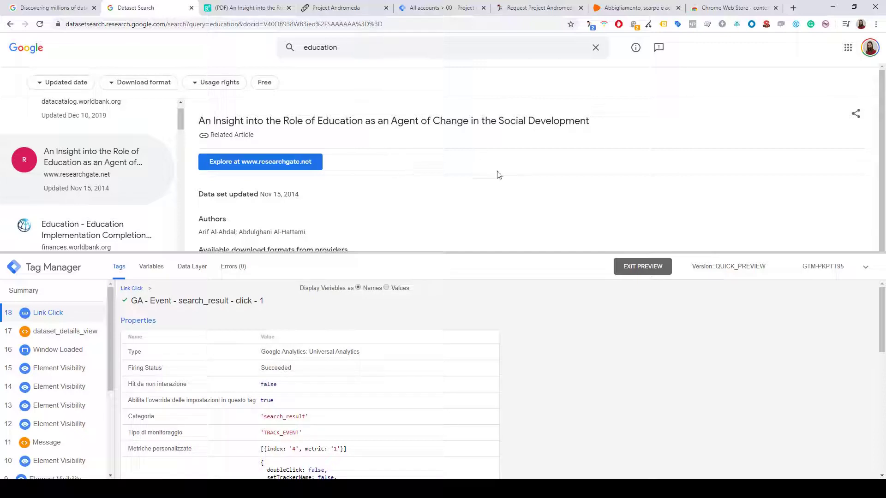
pyautogui.click(530, 8)
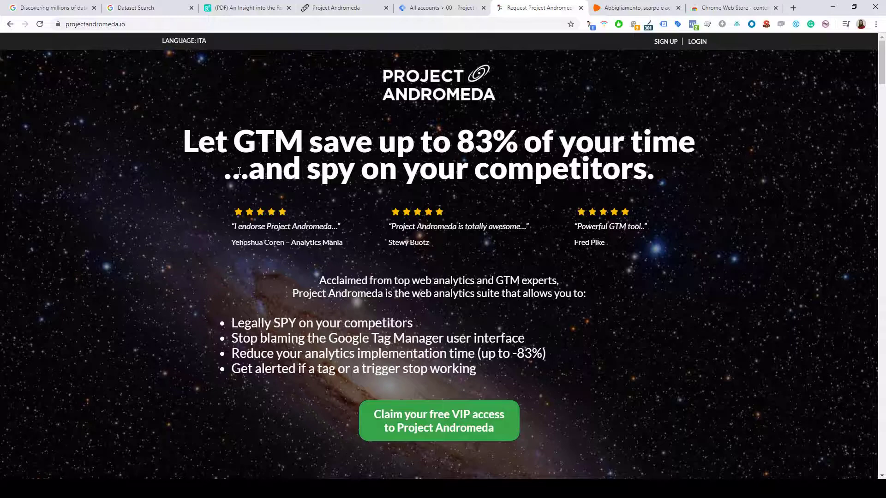
pyautogui.scroll(-1, 239, 172)
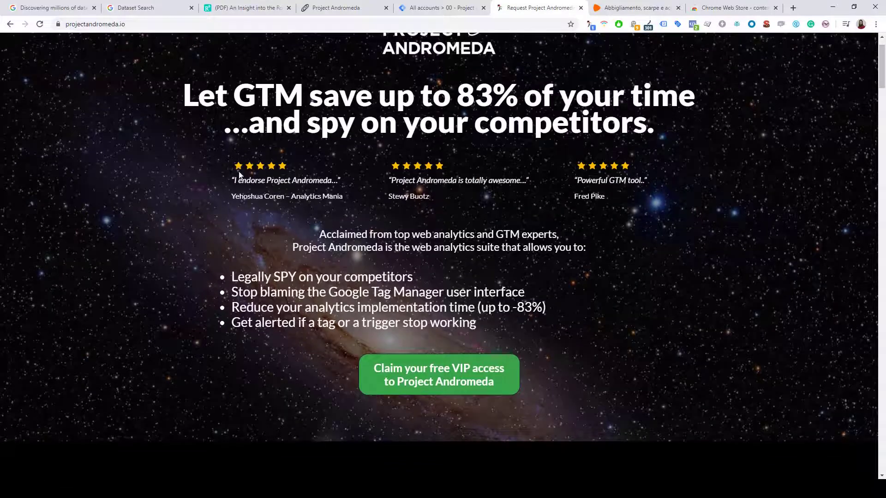
pyautogui.scroll(-3, 239, 174)
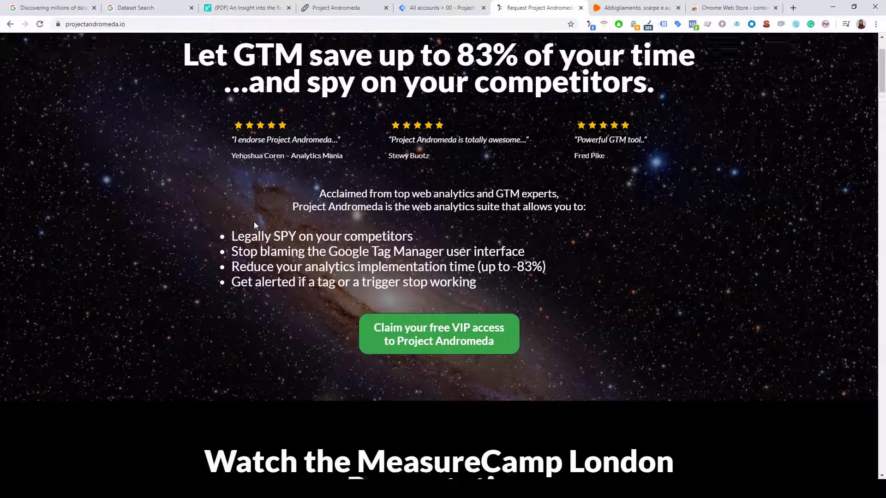
pyautogui.scroll(4, 254, 222)
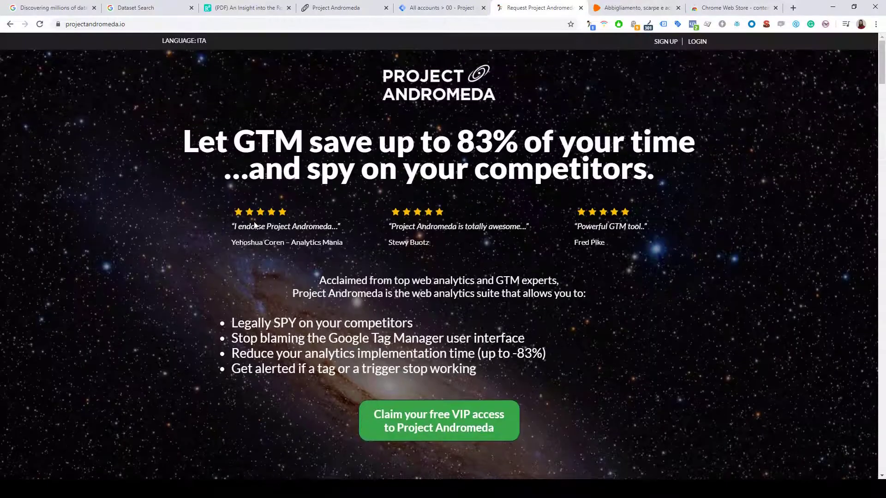